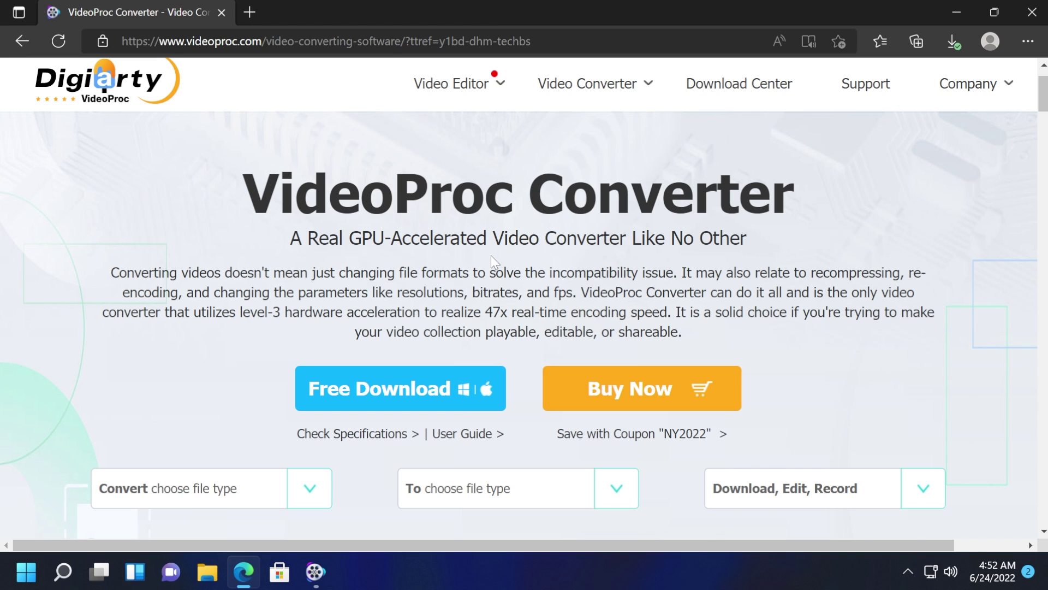
scroll(404, 302, down, 4)
scroll(404, 301, down, 8)
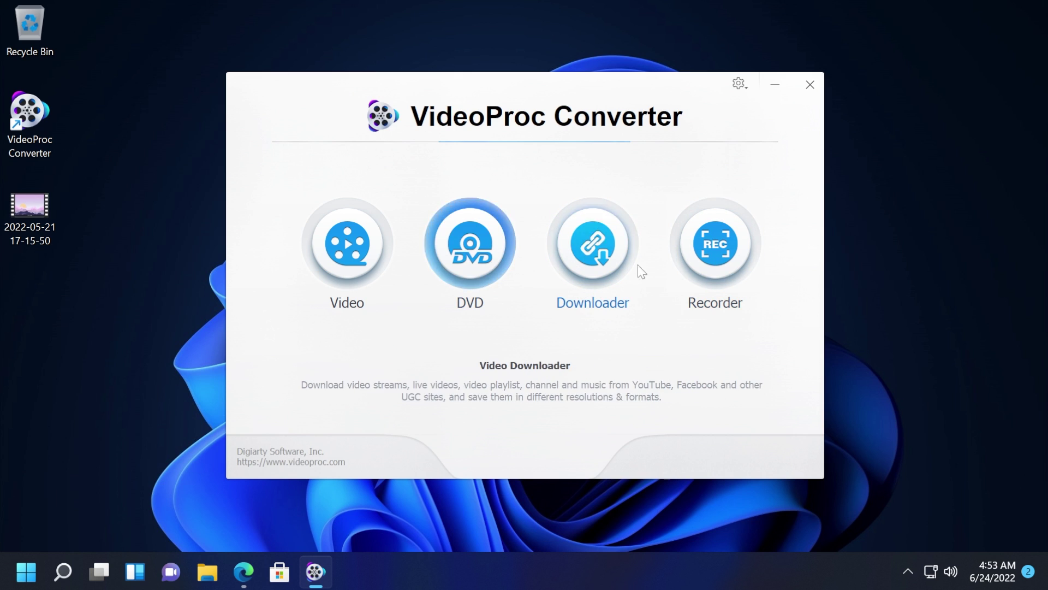
- Open the Video workspace from the VideoProc Converter launcher
click(347, 249)
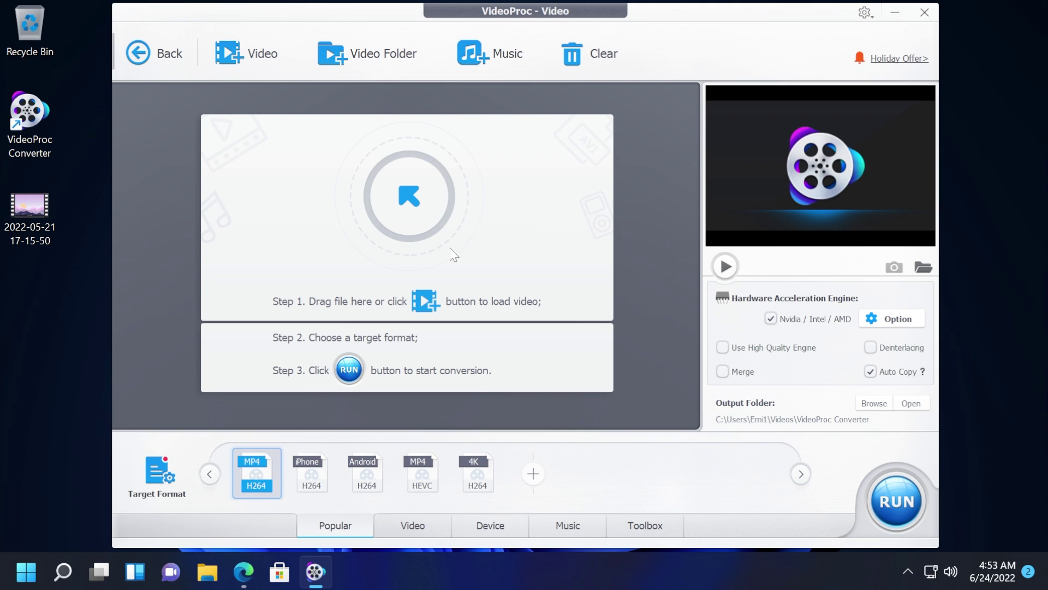
click(31, 211)
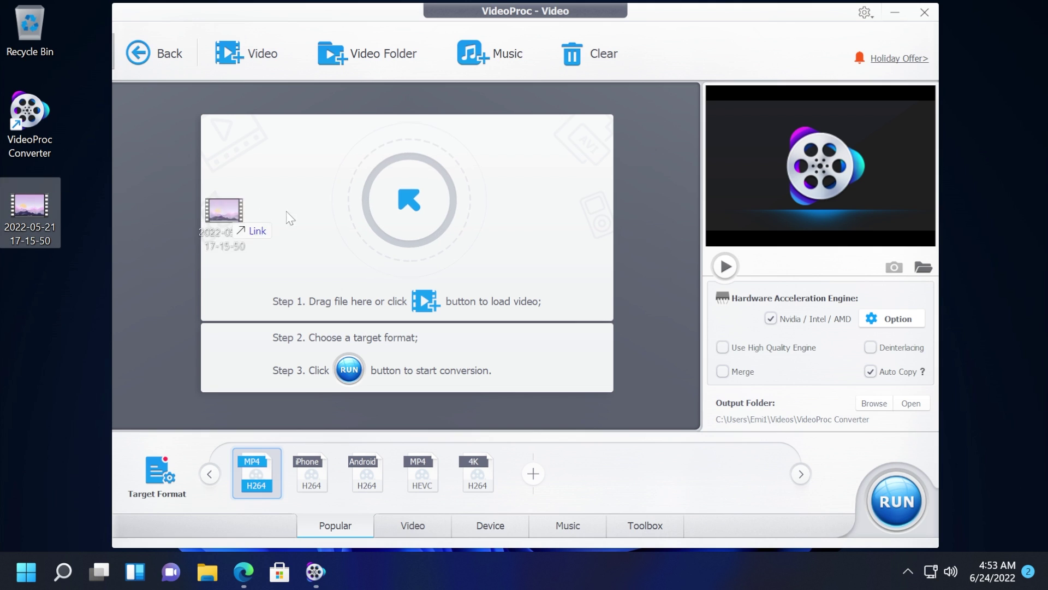
drag(31, 211, 333, 215)
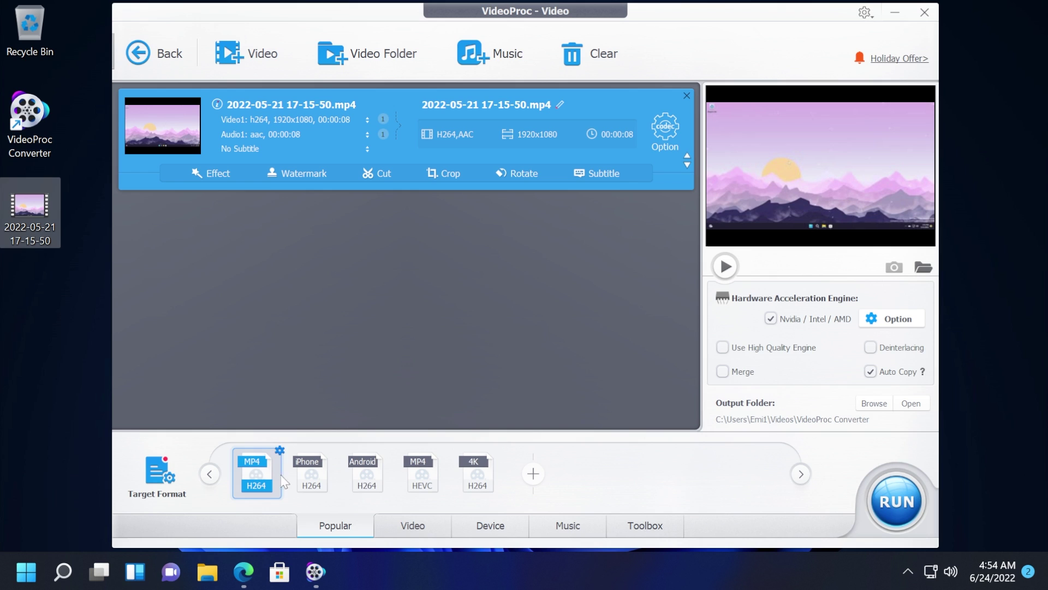
click(156, 474)
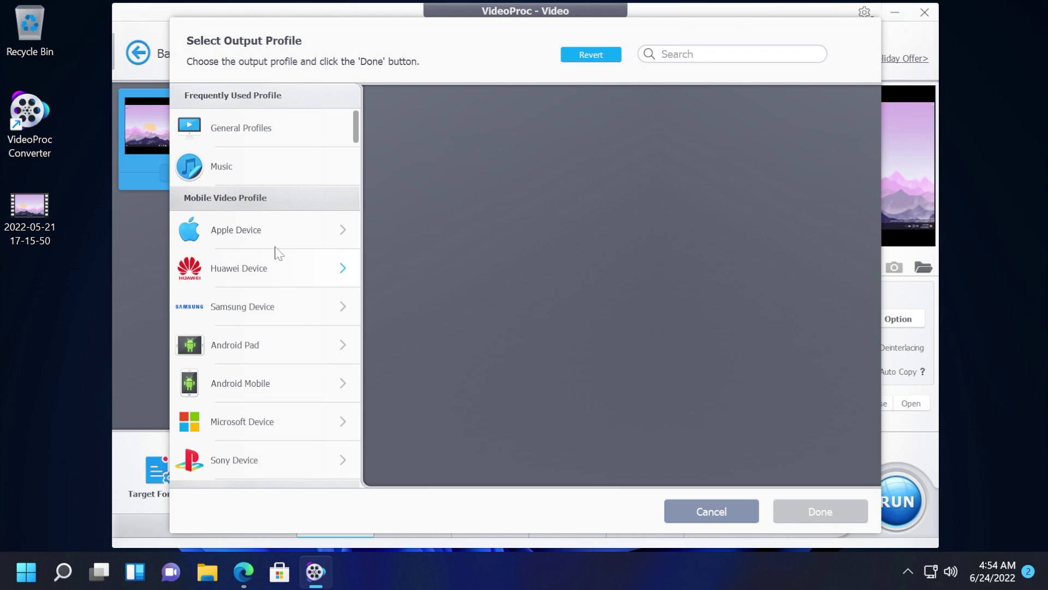
click(233, 136)
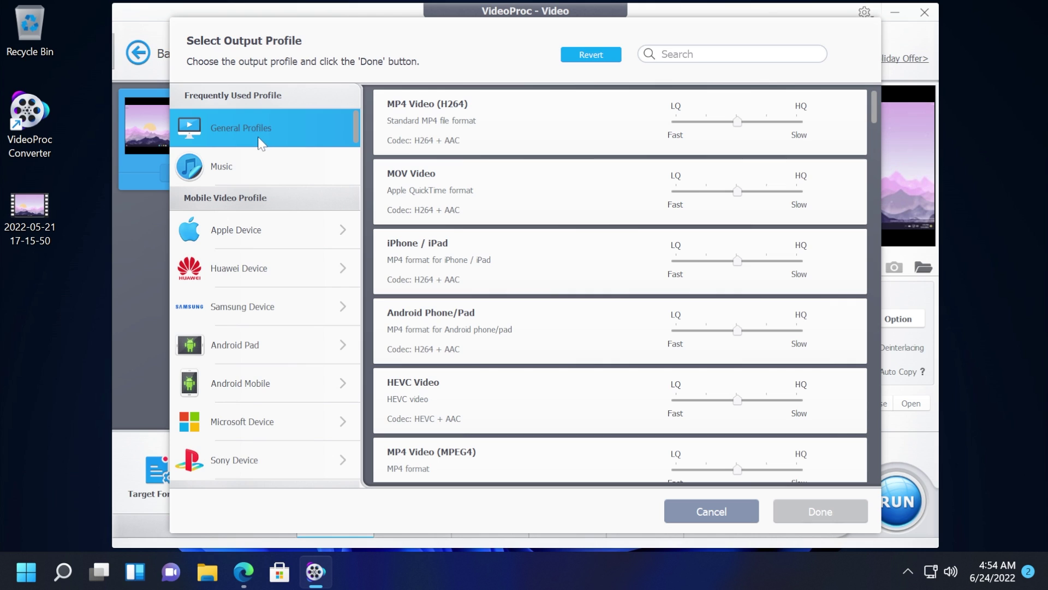
click(400, 180)
click(812, 513)
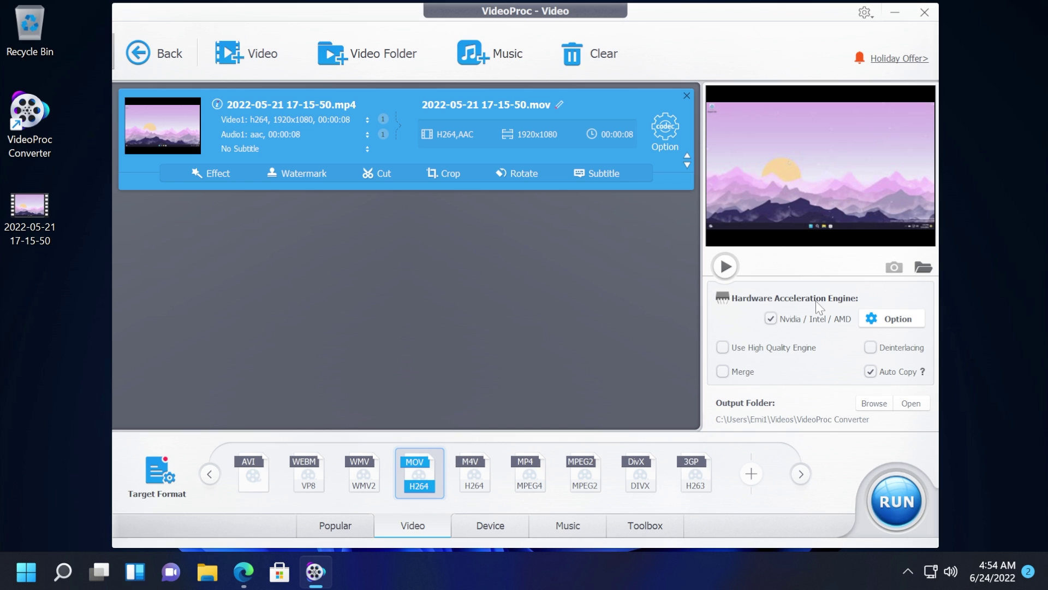
- Check the hardware acceleration info, enable the High Quality Engine, and set the output folder to Desktop
click(893, 319)
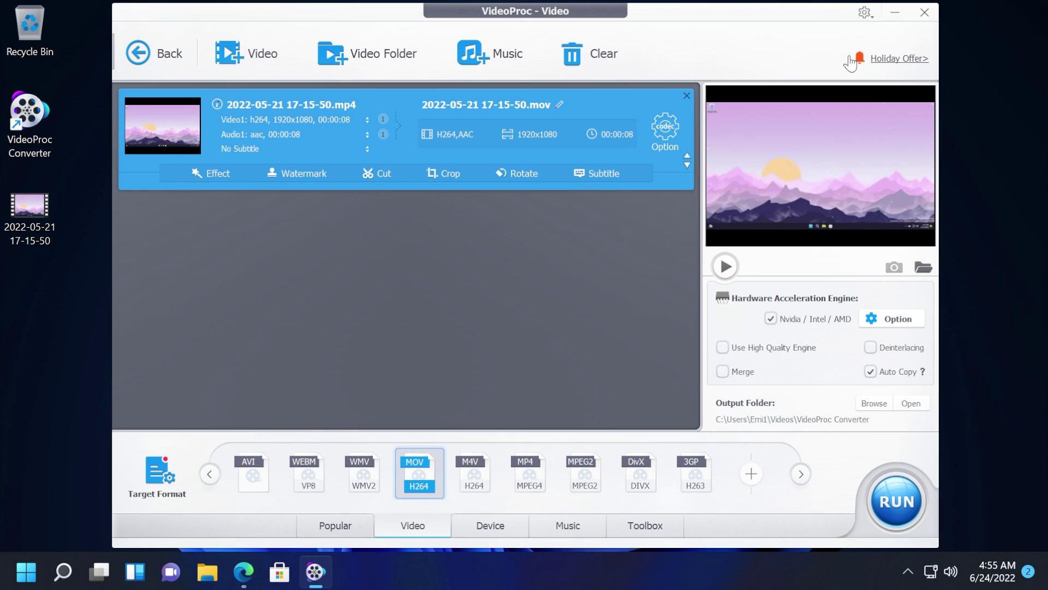
click(852, 58)
click(735, 348)
click(876, 404)
click(184, 110)
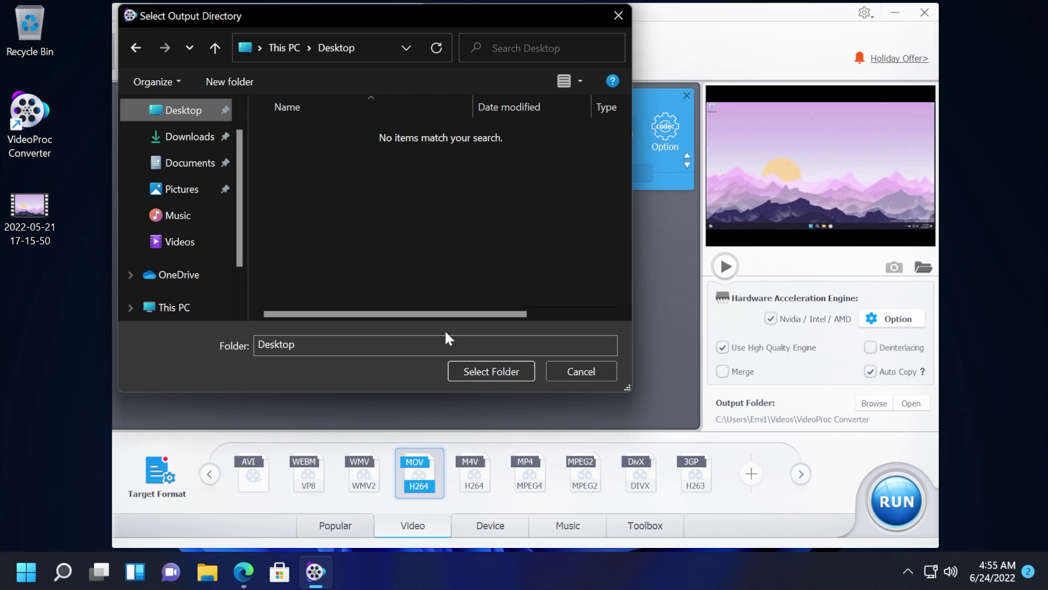
click(483, 369)
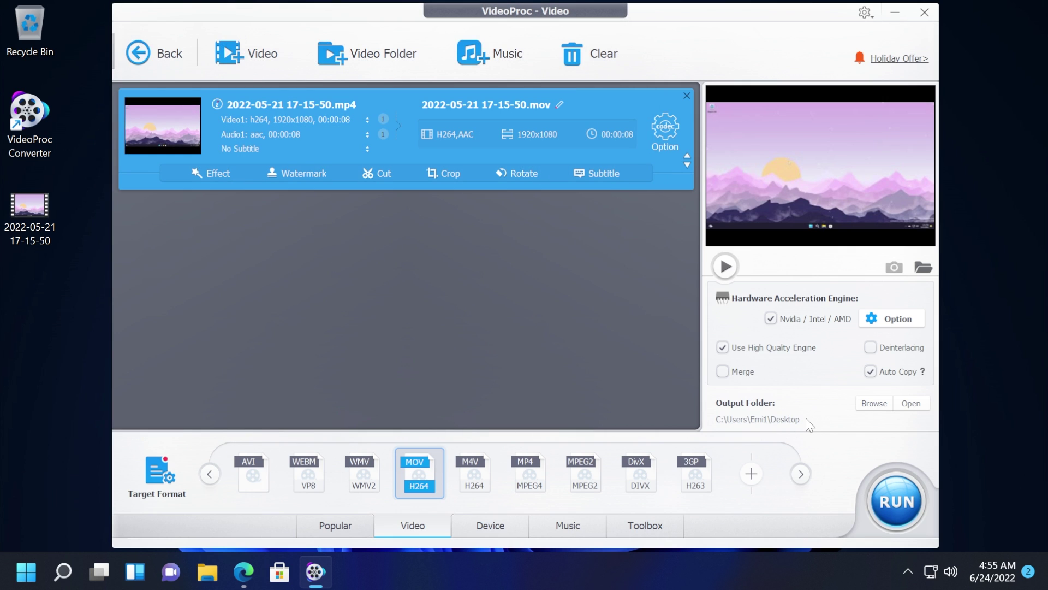
- Run the MOV conversion, confirm the Desktop file is a 20.6 MB MOV, then close Explorer
click(898, 503)
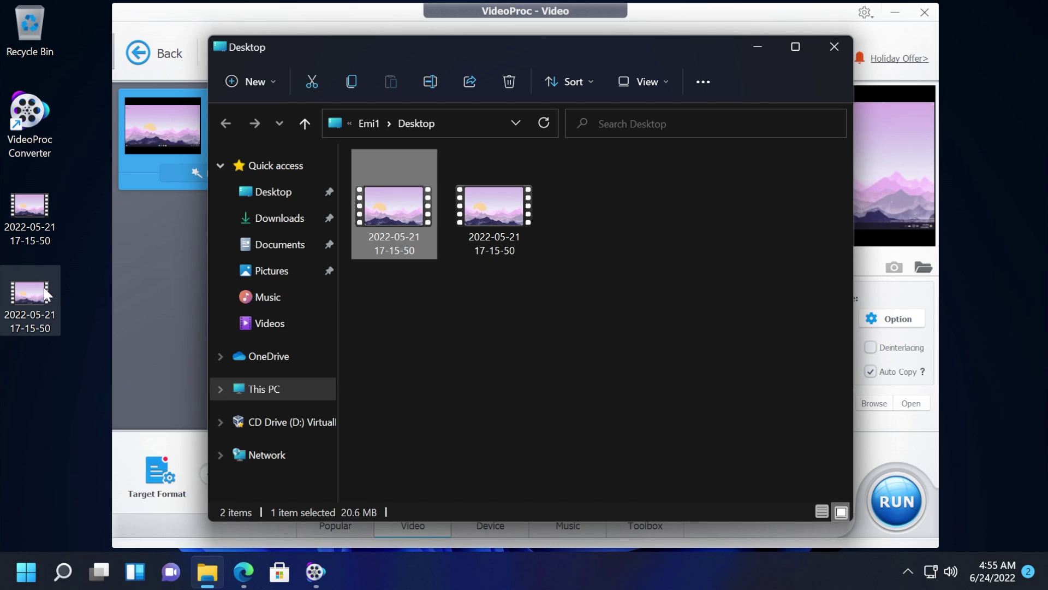
right_click(39, 296)
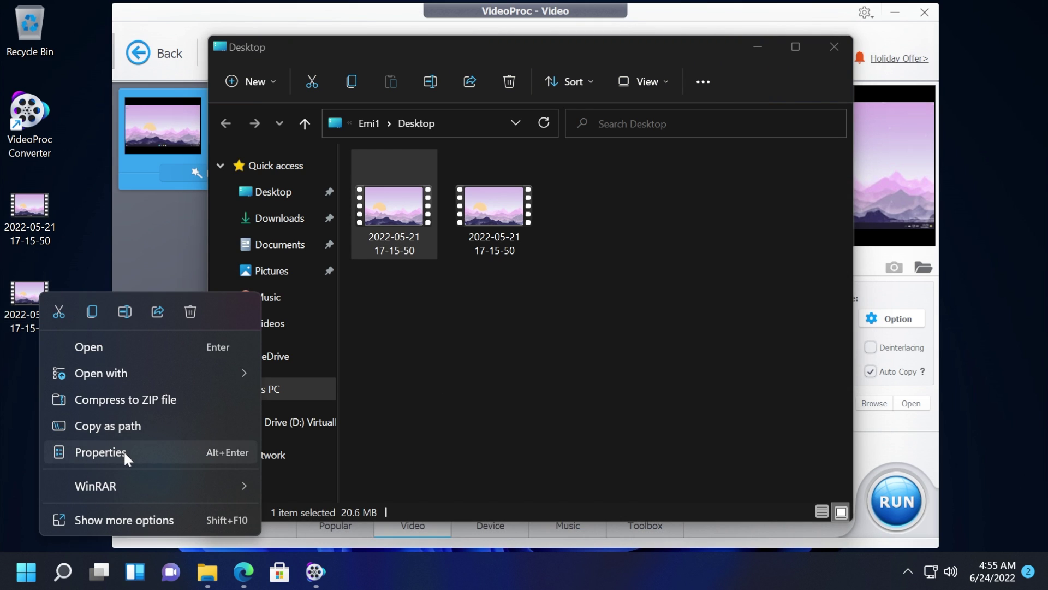
click(124, 450)
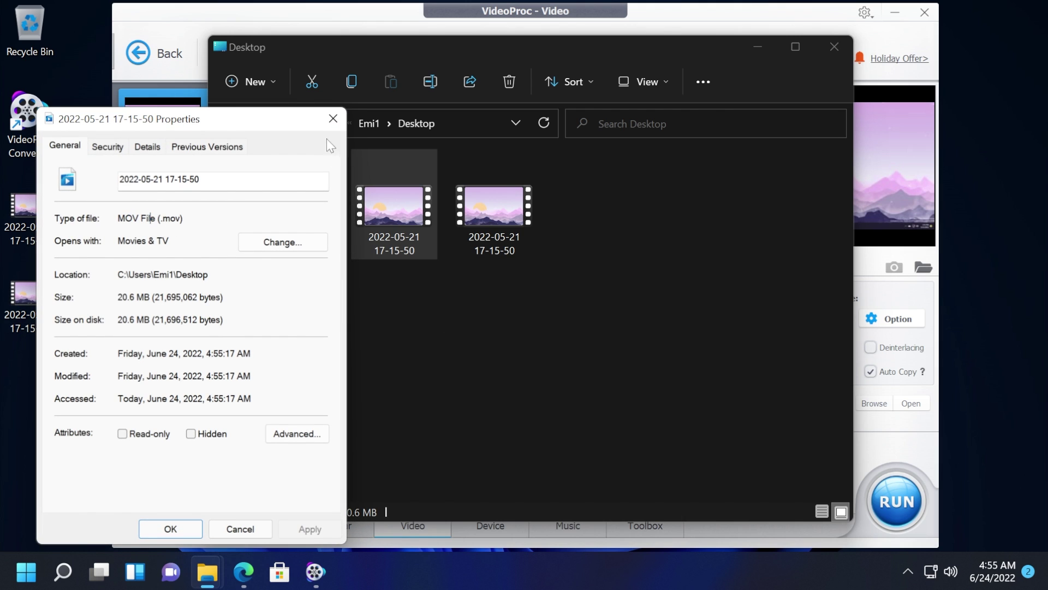
click(332, 118)
click(833, 48)
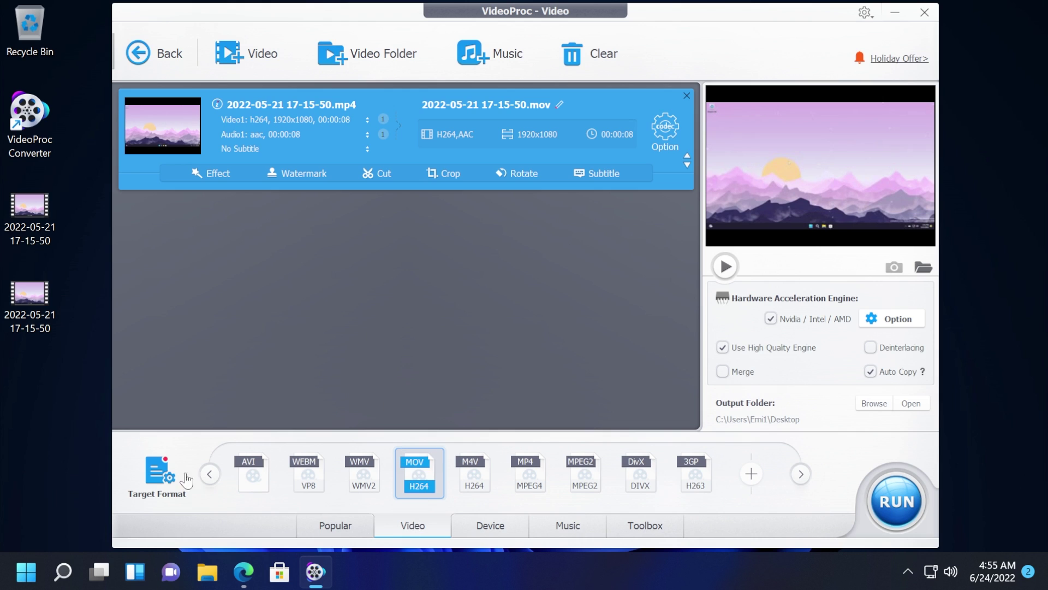
click(771, 319)
click(211, 173)
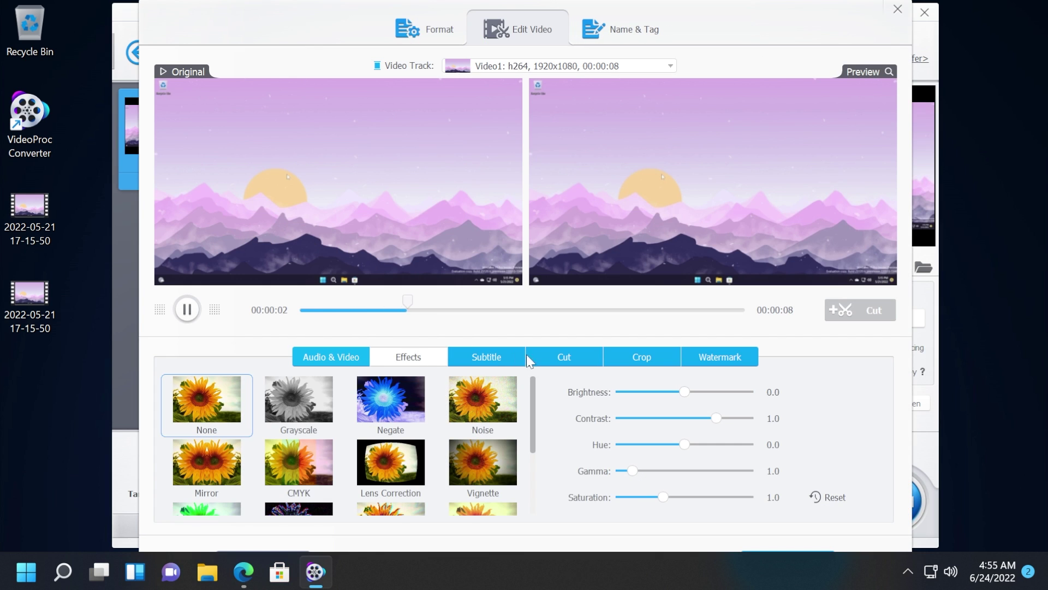
key(Escape)
click(300, 174)
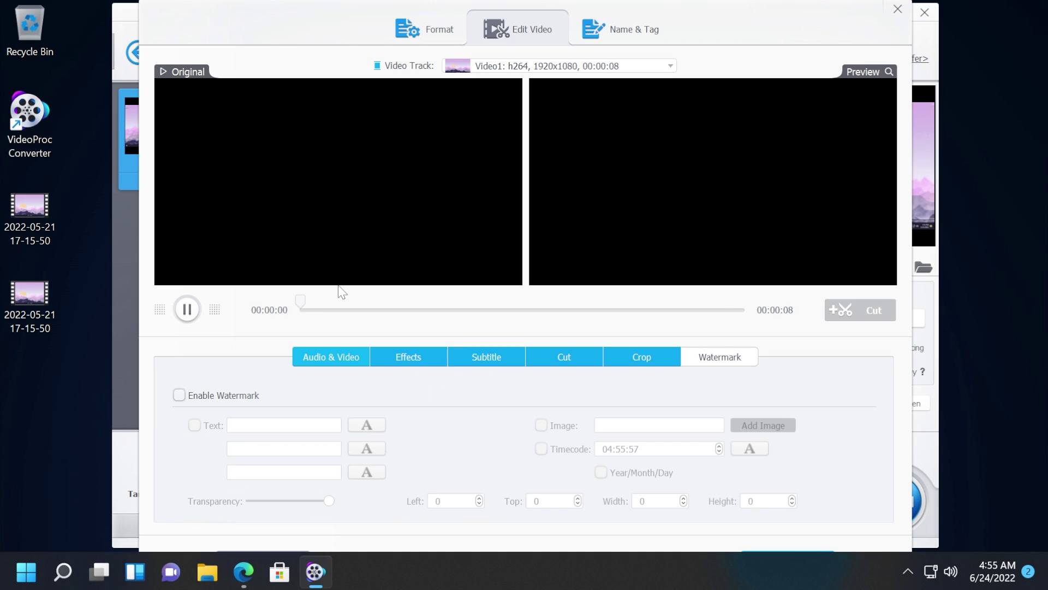
click(234, 394)
click(246, 425)
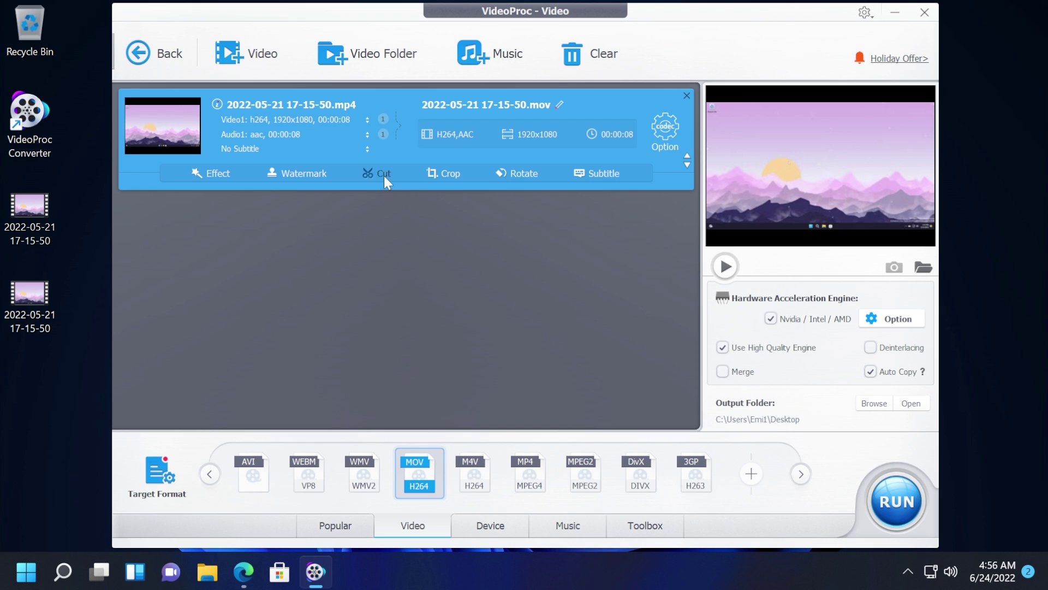
click(384, 177)
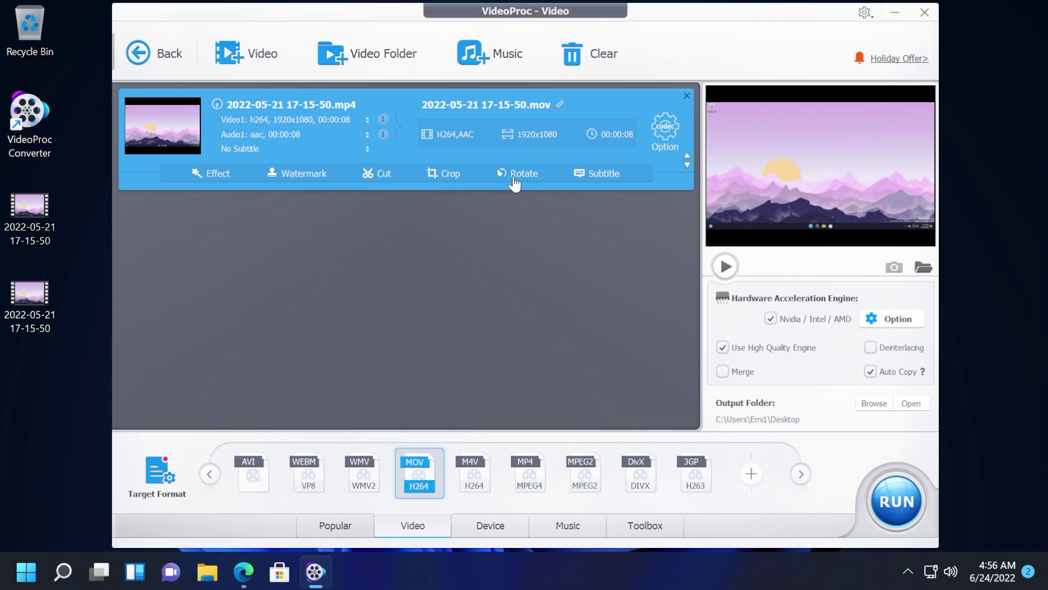
click(514, 175)
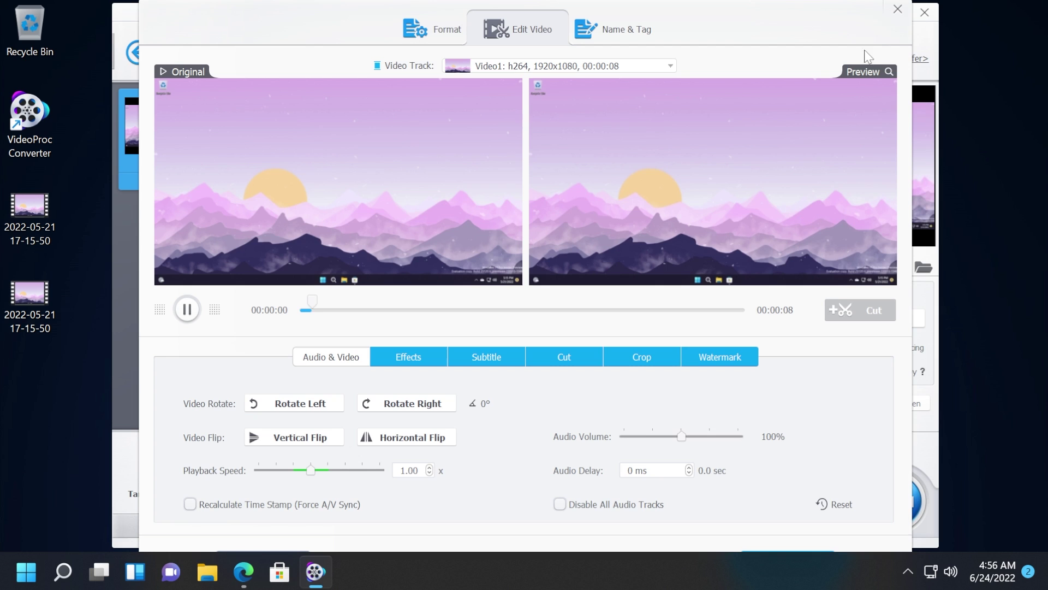
click(895, 10)
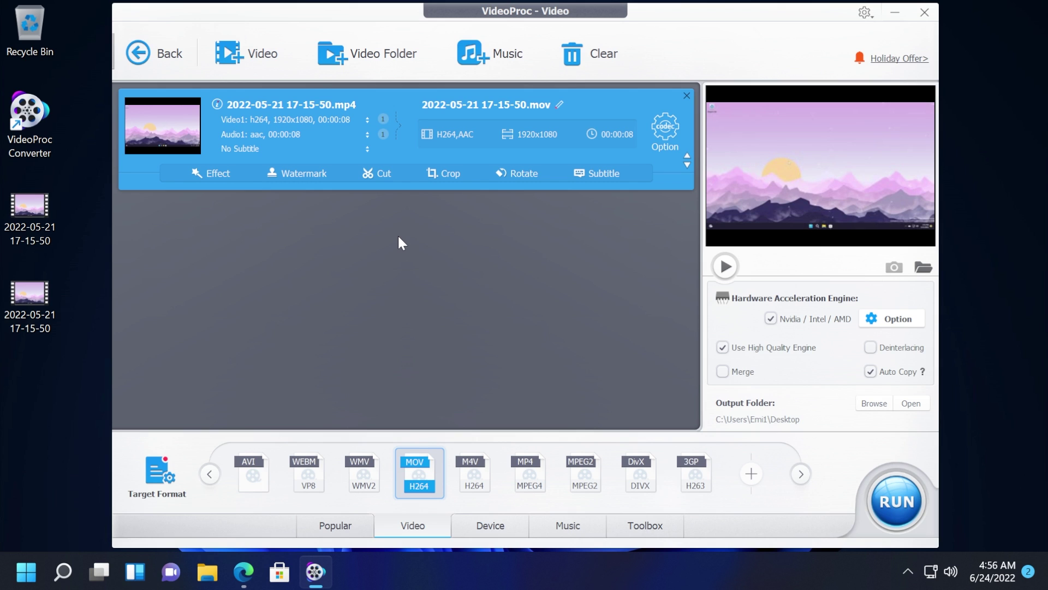
click(664, 131)
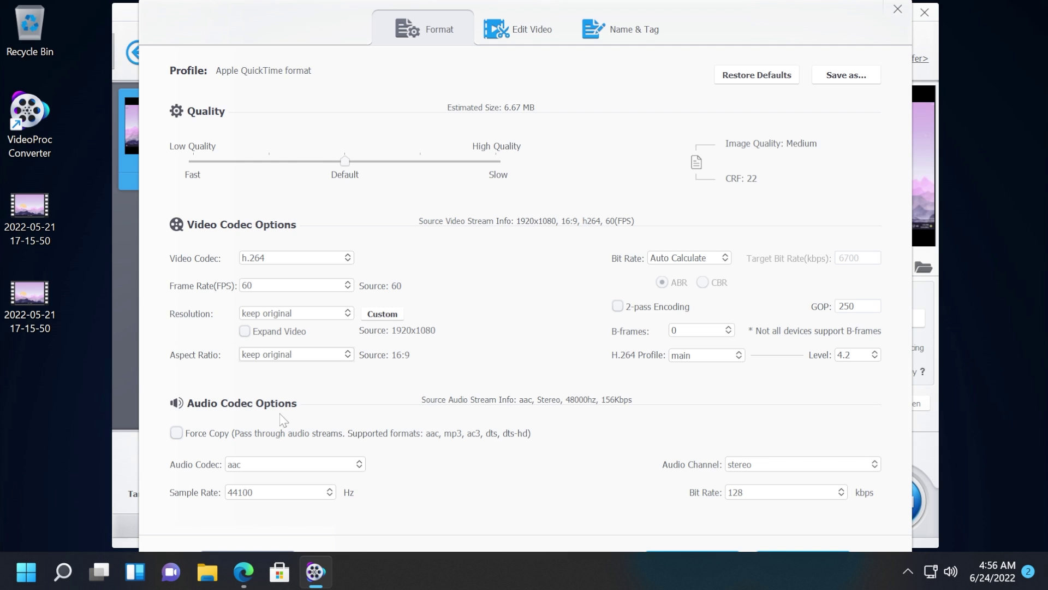
click(533, 32)
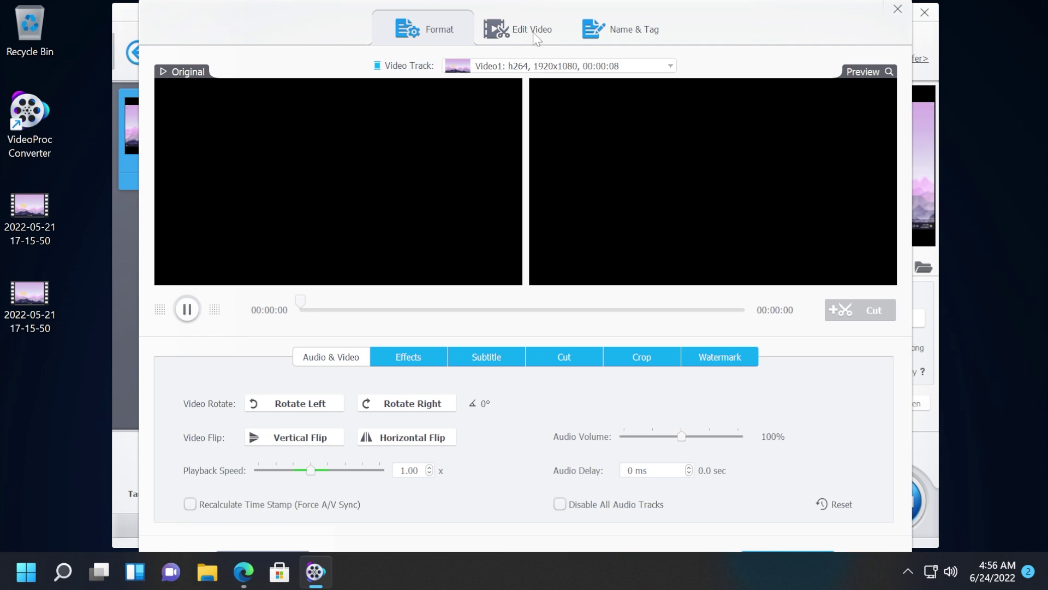
key(Escape)
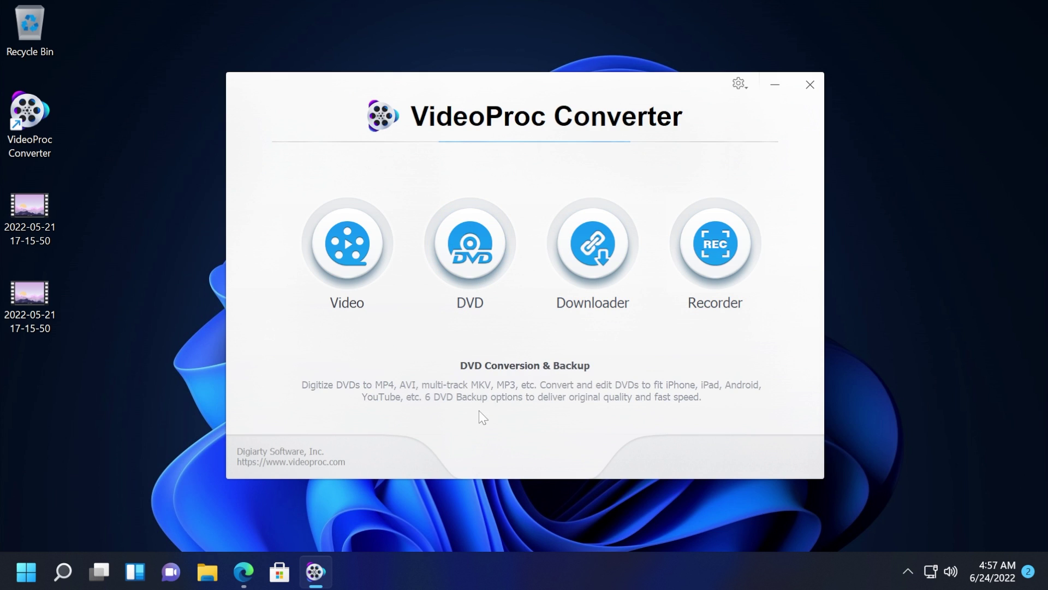
- Look at the DVD module, then close it to return to the launcher
click(467, 251)
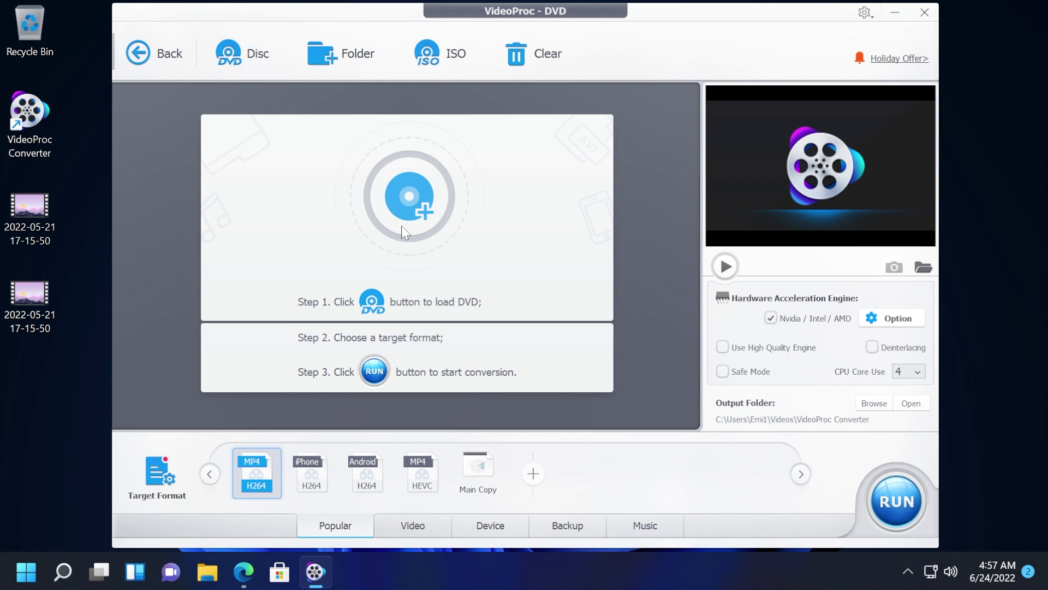
click(138, 53)
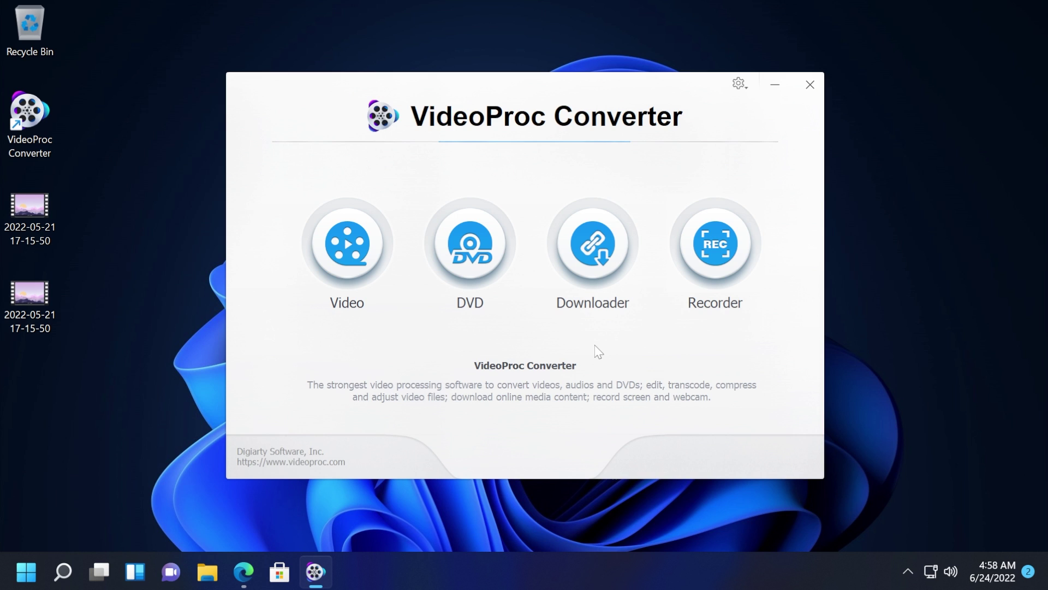
- Open the screen Recorder module
click(720, 248)
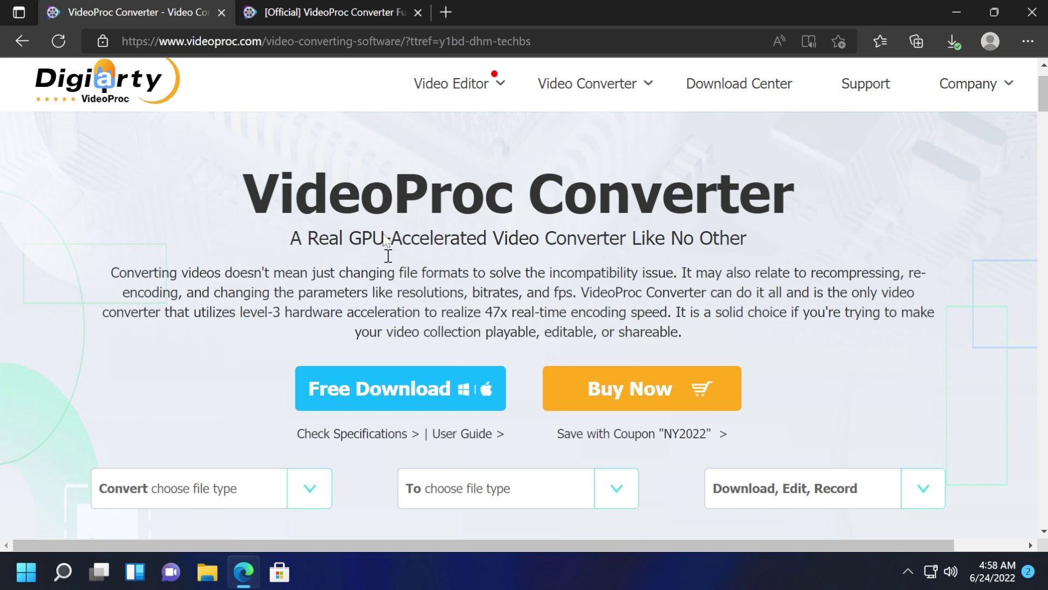
- View the videoproc.com giveaway offer tab, then minimize Edge to the desktop with Win+D
click(323, 11)
scroll(344, 230, up, 3)
scroll(342, 237, up, 5)
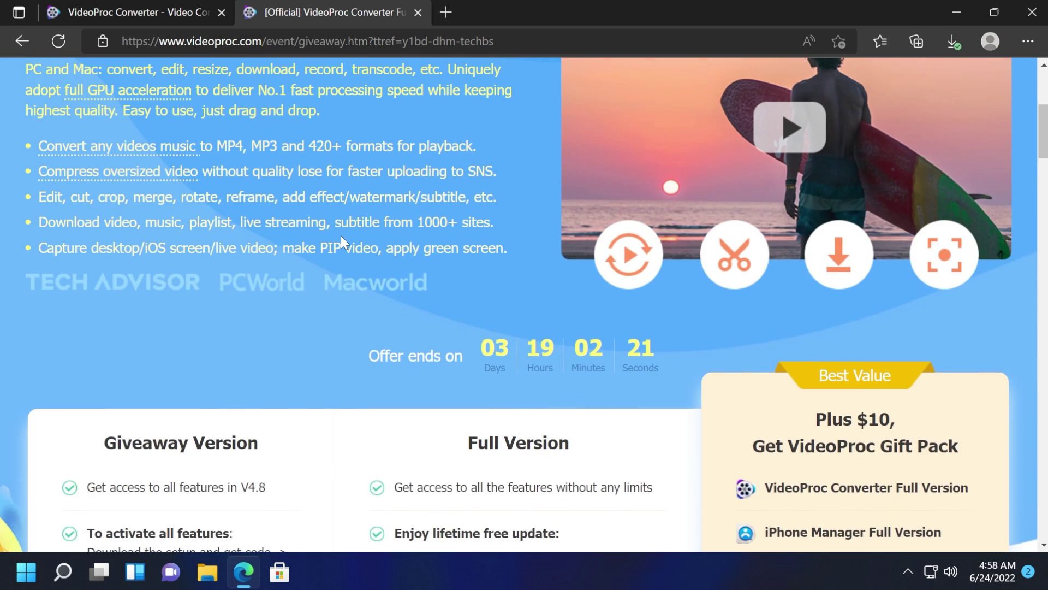
scroll(340, 235, up, 5)
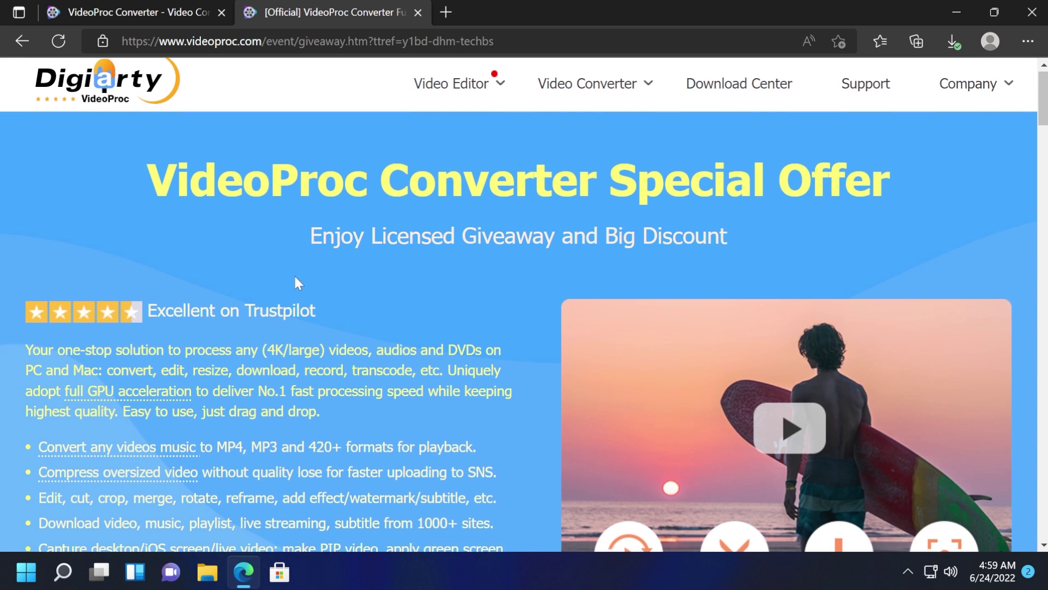
scroll(294, 273, down, 10)
scroll(297, 283, down, 3)
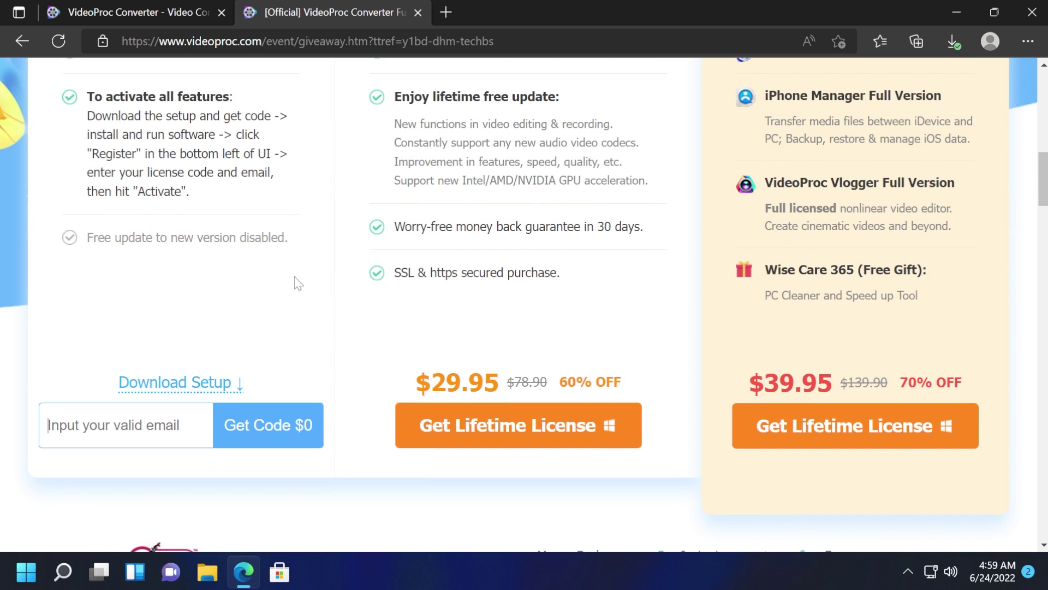
key(super+d)
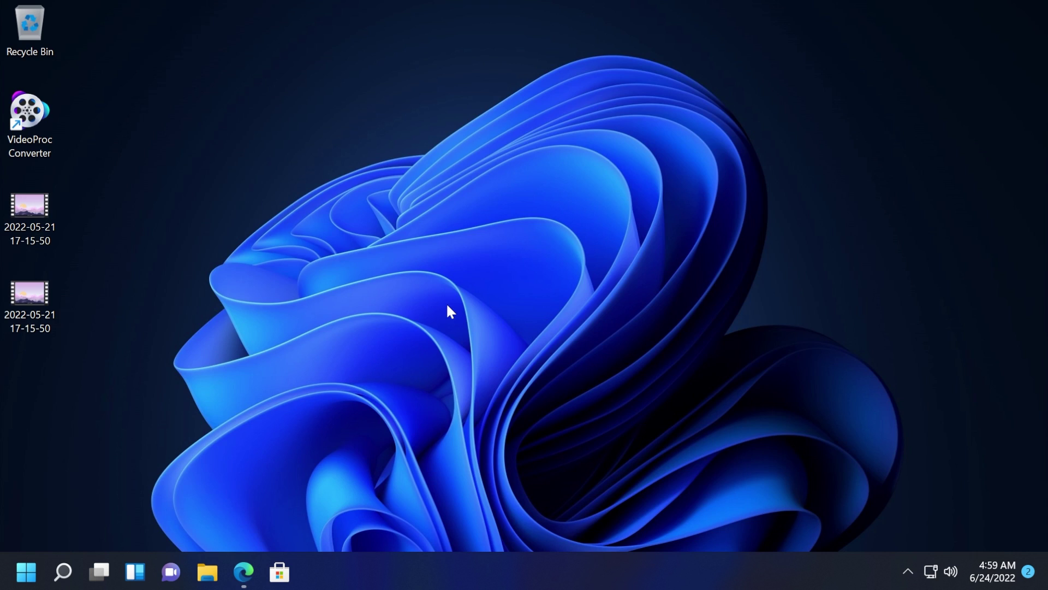